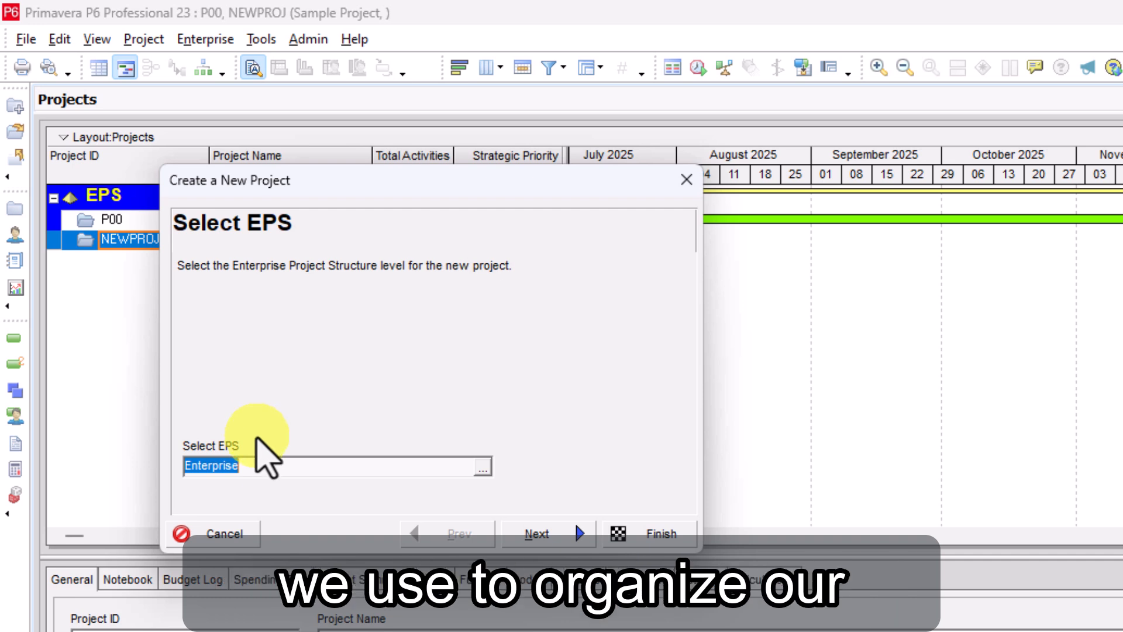
Assign the new project to the Enterprise EPS level
click(483, 468)
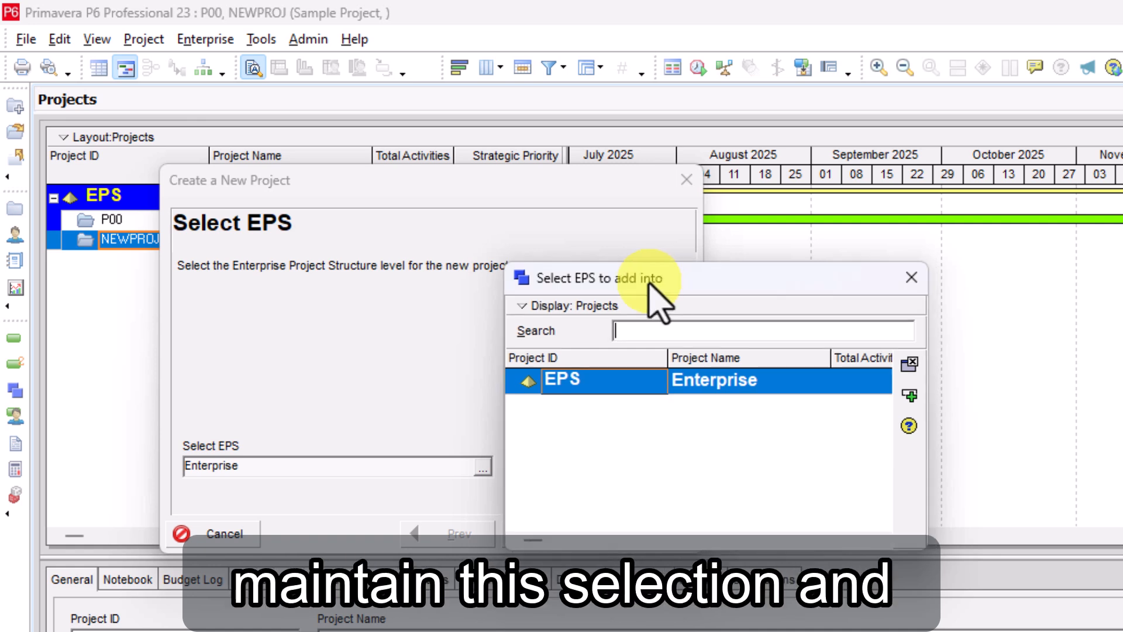
click(909, 395)
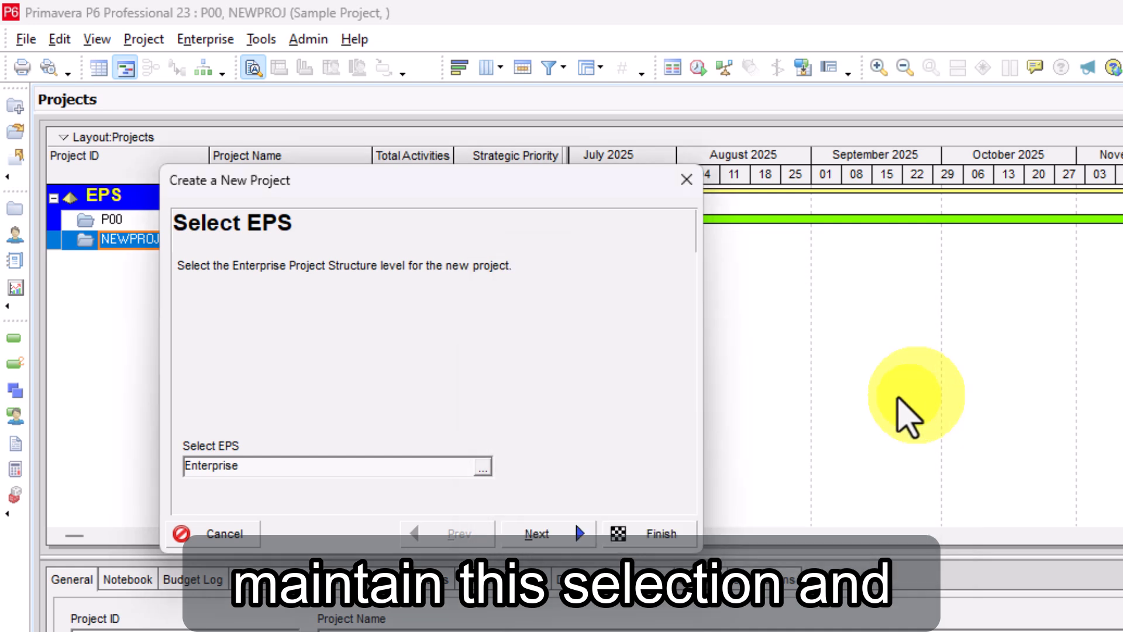
click(545, 533)
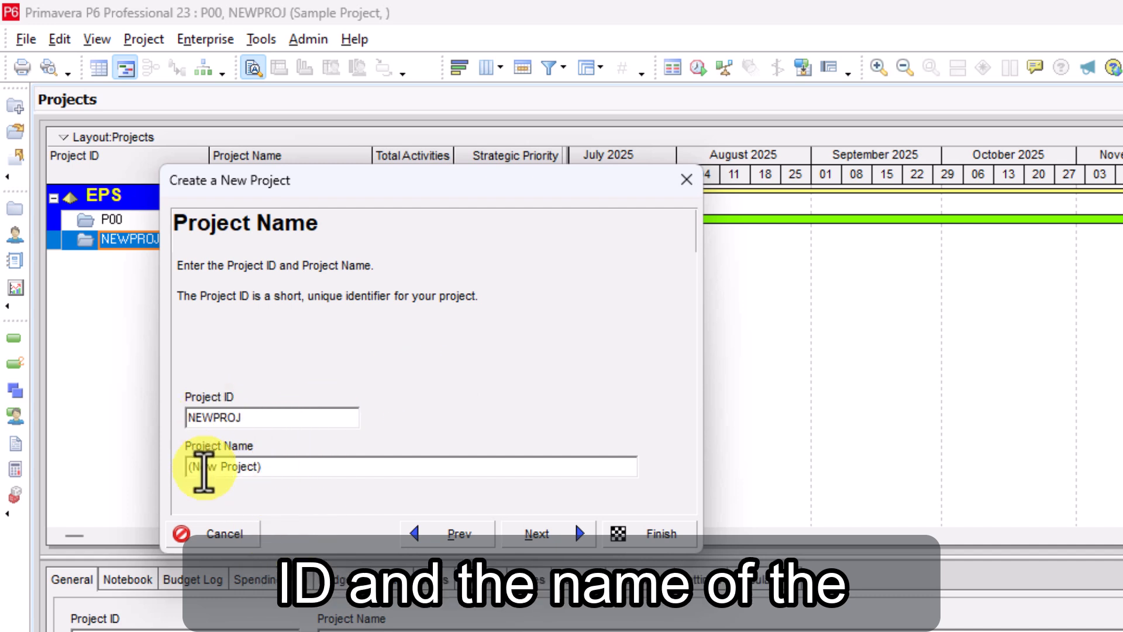
Set the new project's ID to P01 and its name to Building Expansion
double_click(264, 418)
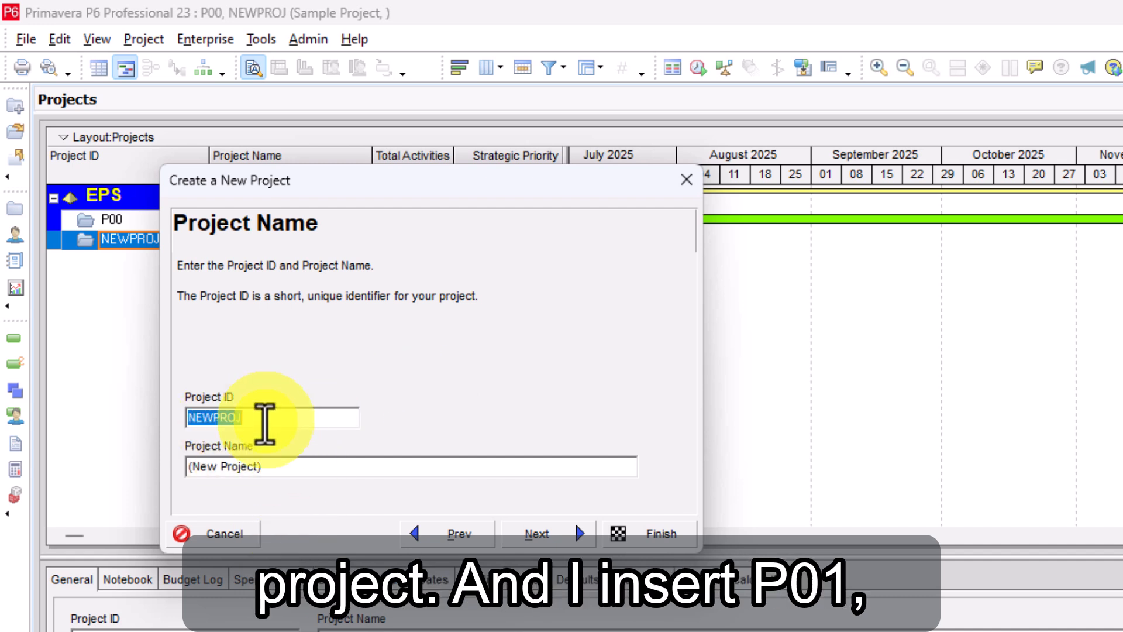
text(P01)
key(Tab)
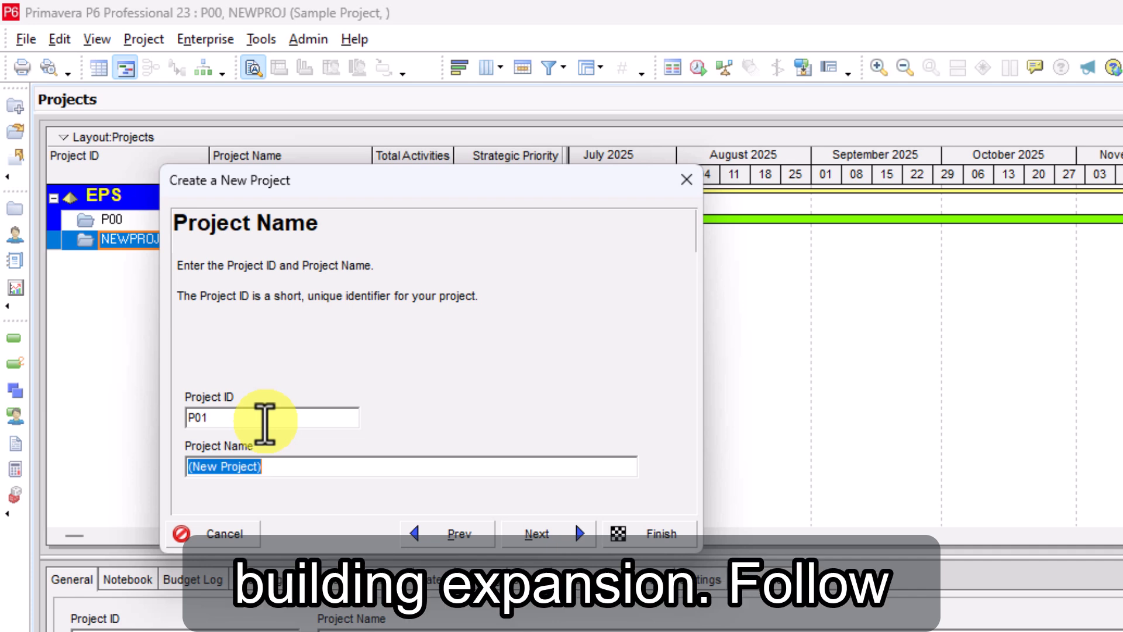
text(B)
key(BackSpace)
text(B)
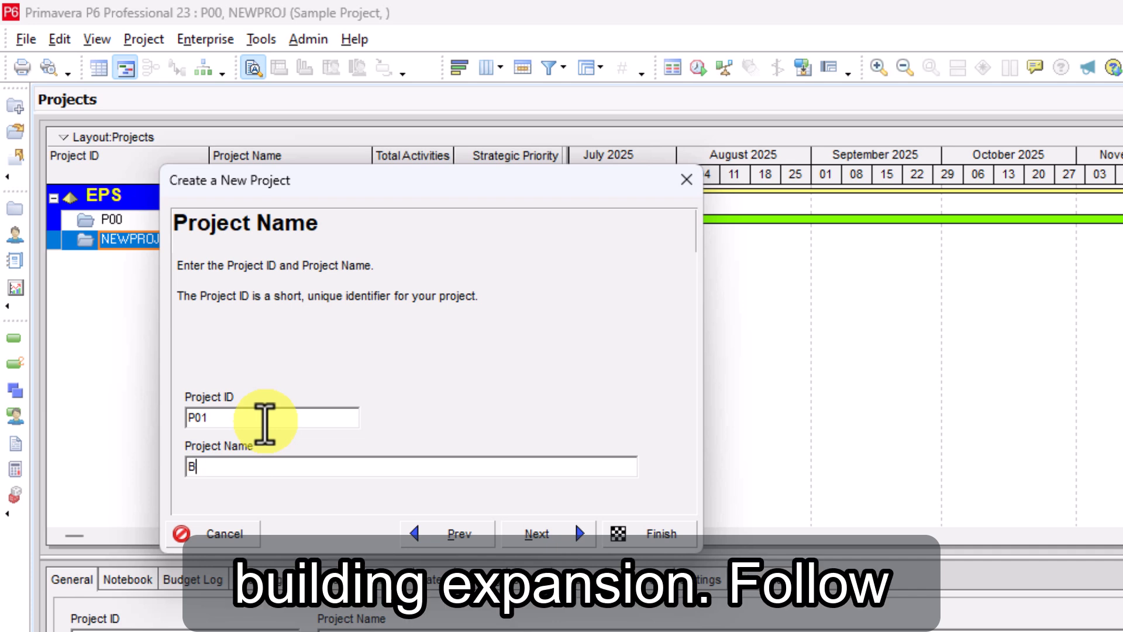
text(uilding Expansionj)
key(BackSpace)
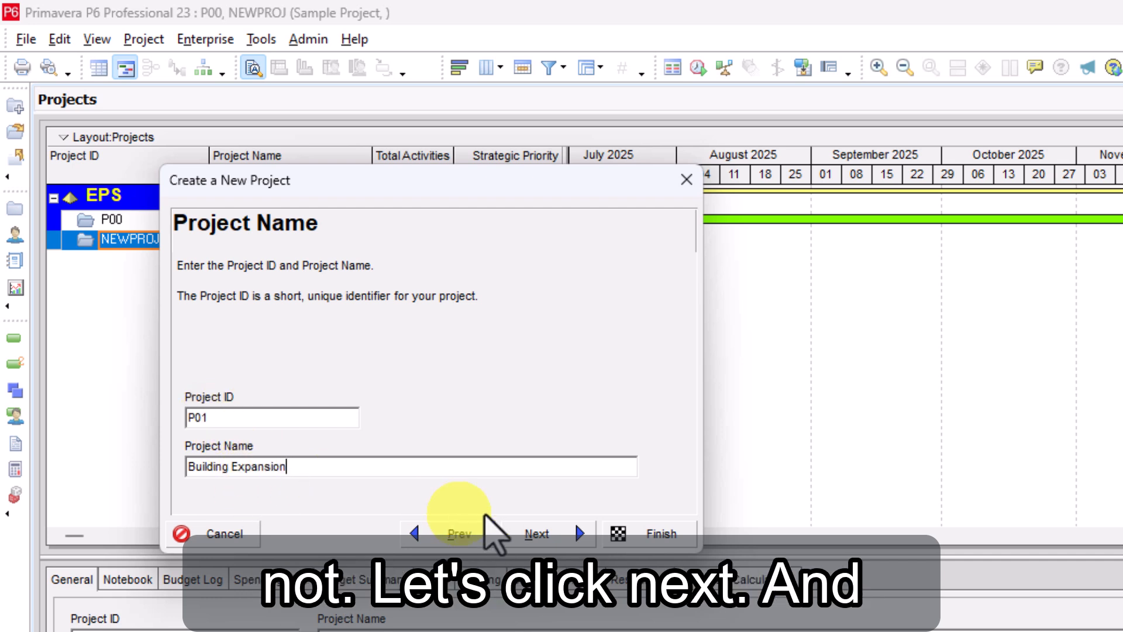
click(571, 533)
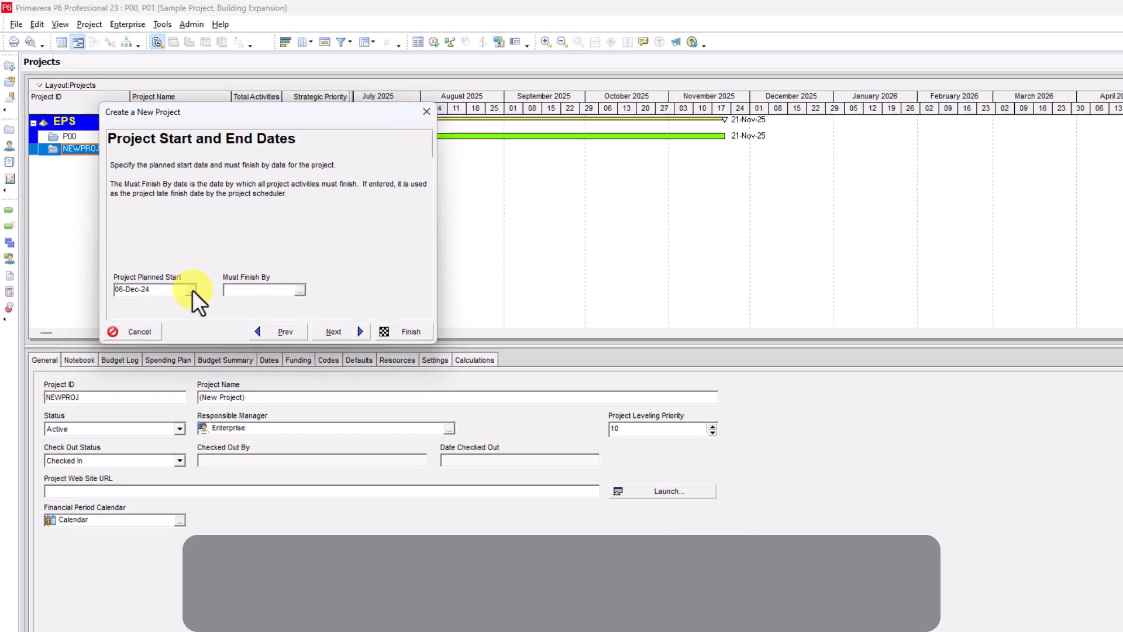
Set the project's planned start date to 12-Jan-26
click(306, 466)
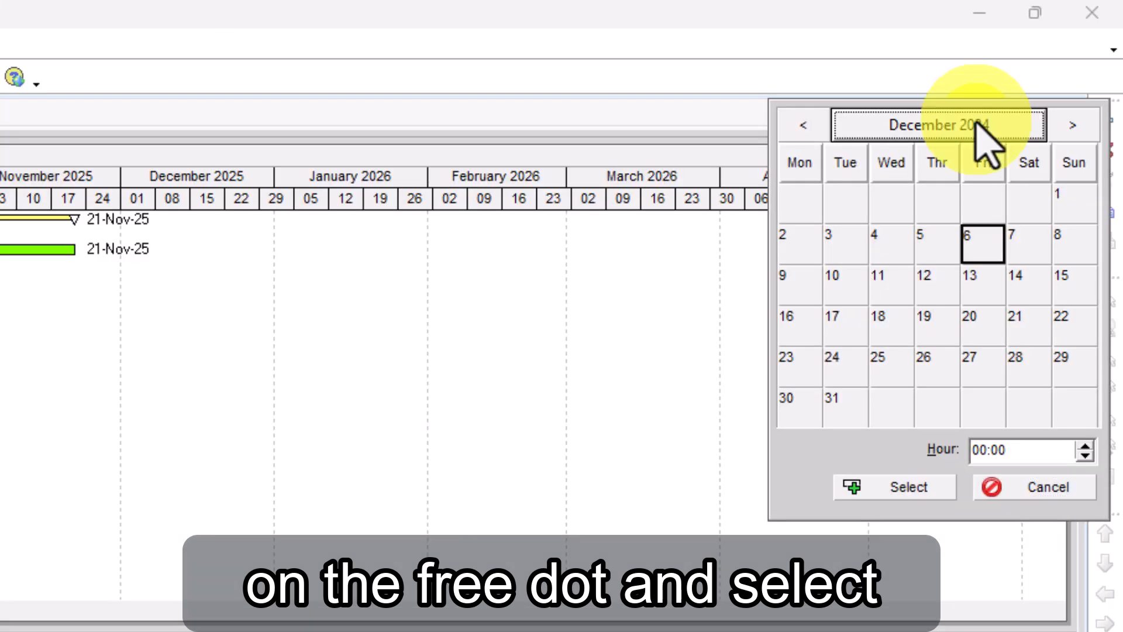
click(1052, 59)
click(1068, 128)
click(1068, 127)
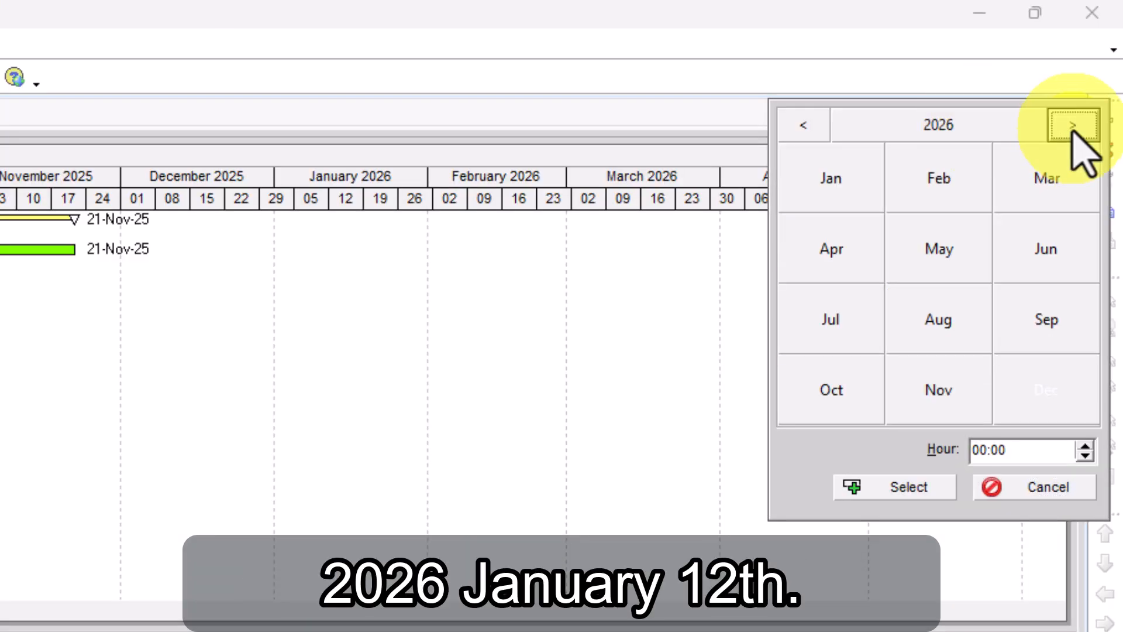
click(825, 181)
click(791, 289)
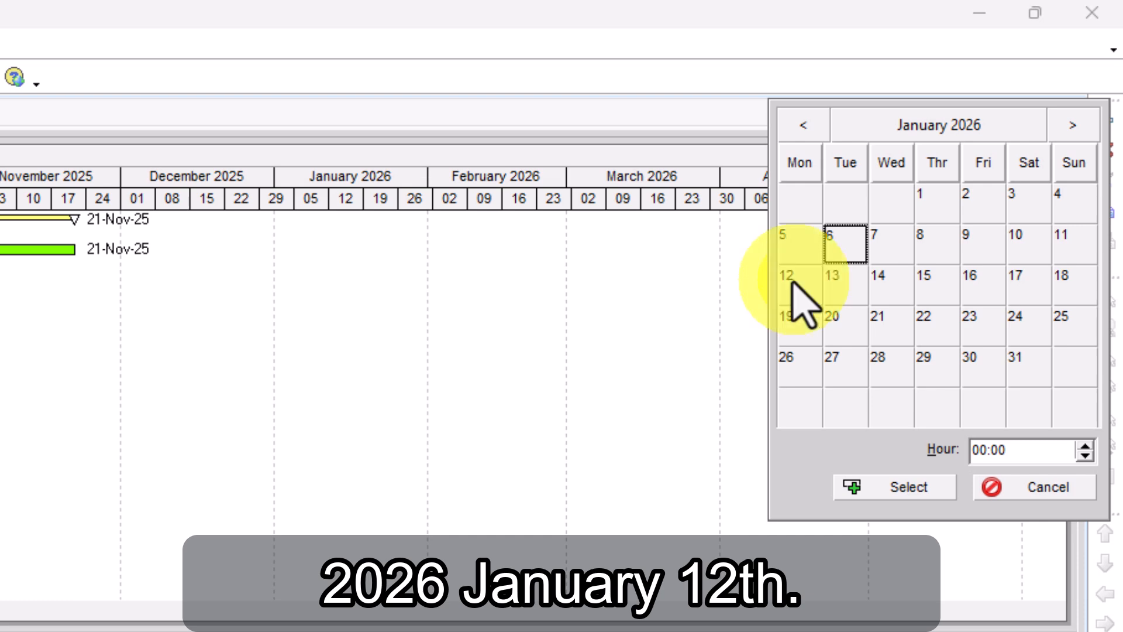
click(895, 487)
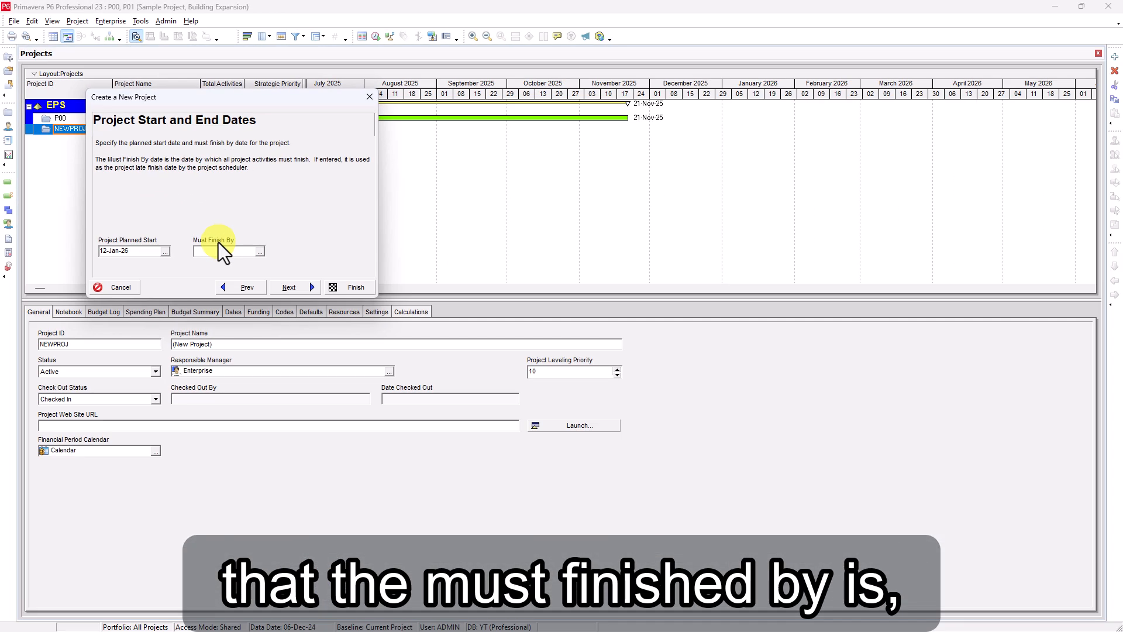
Set the project's Must Finish By date to 09-Oct-26 and accept the project dates
click(261, 252)
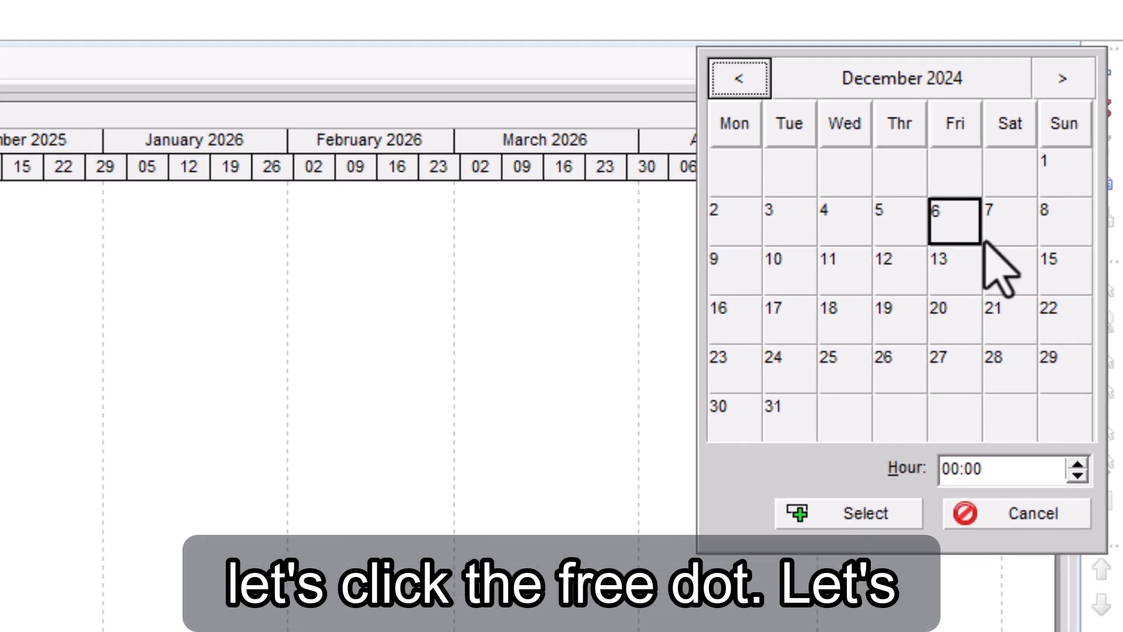
click(867, 81)
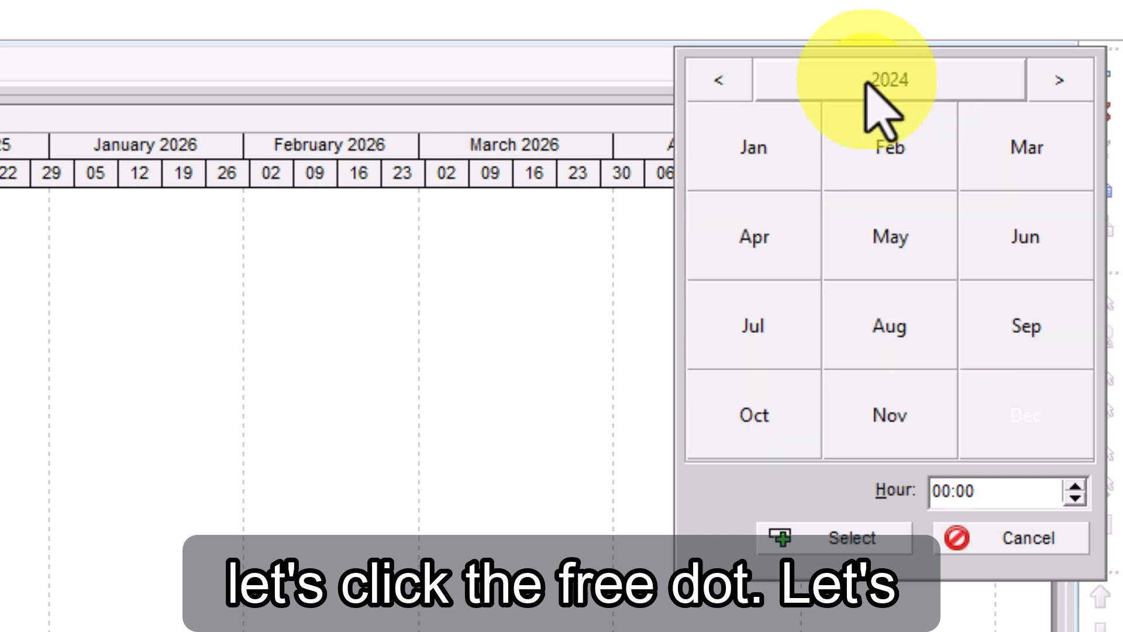
click(1056, 84)
click(1054, 88)
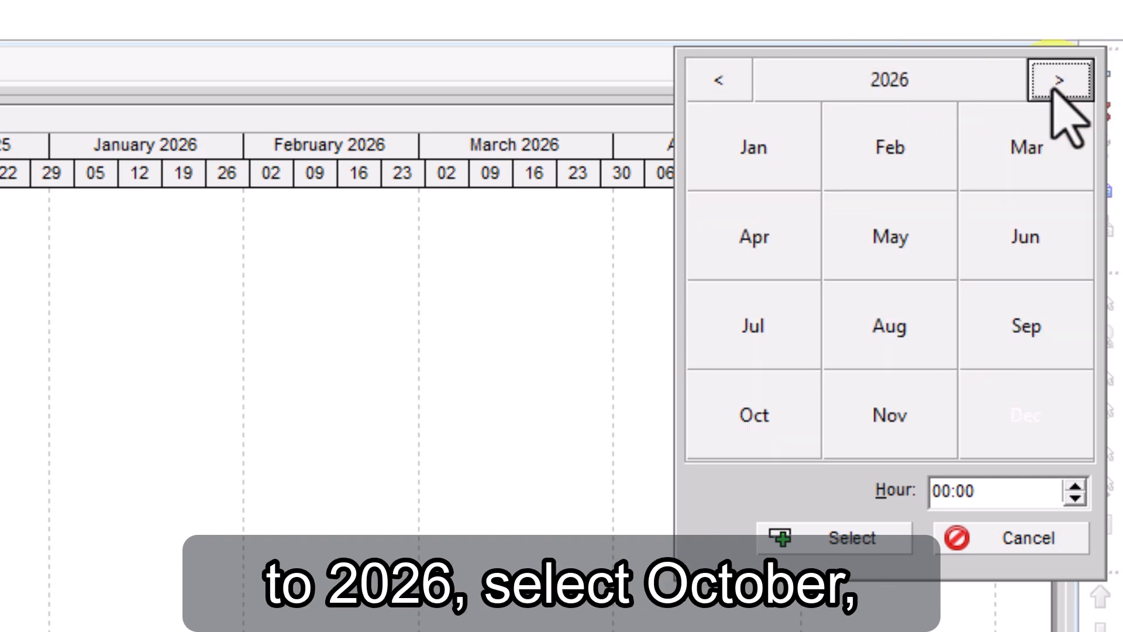
click(756, 414)
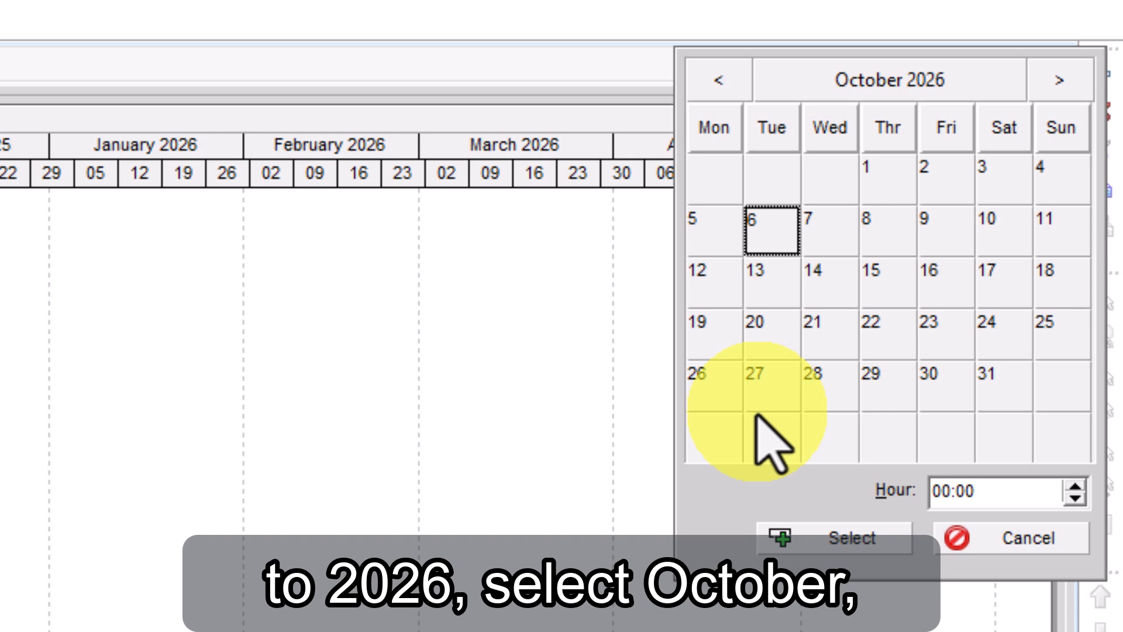
click(942, 232)
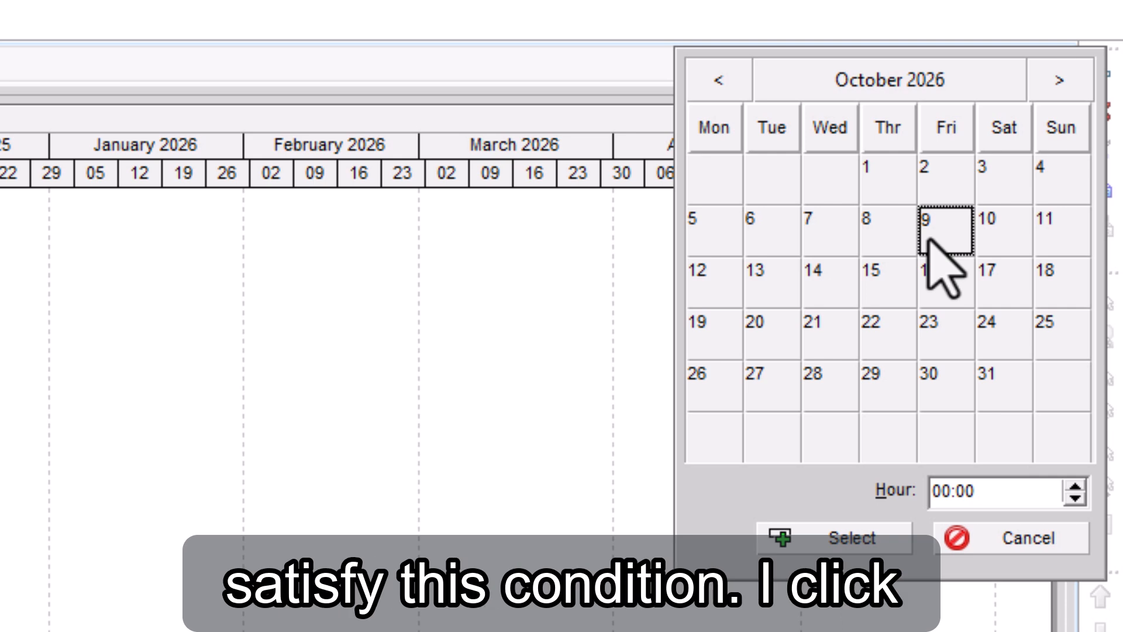
click(878, 534)
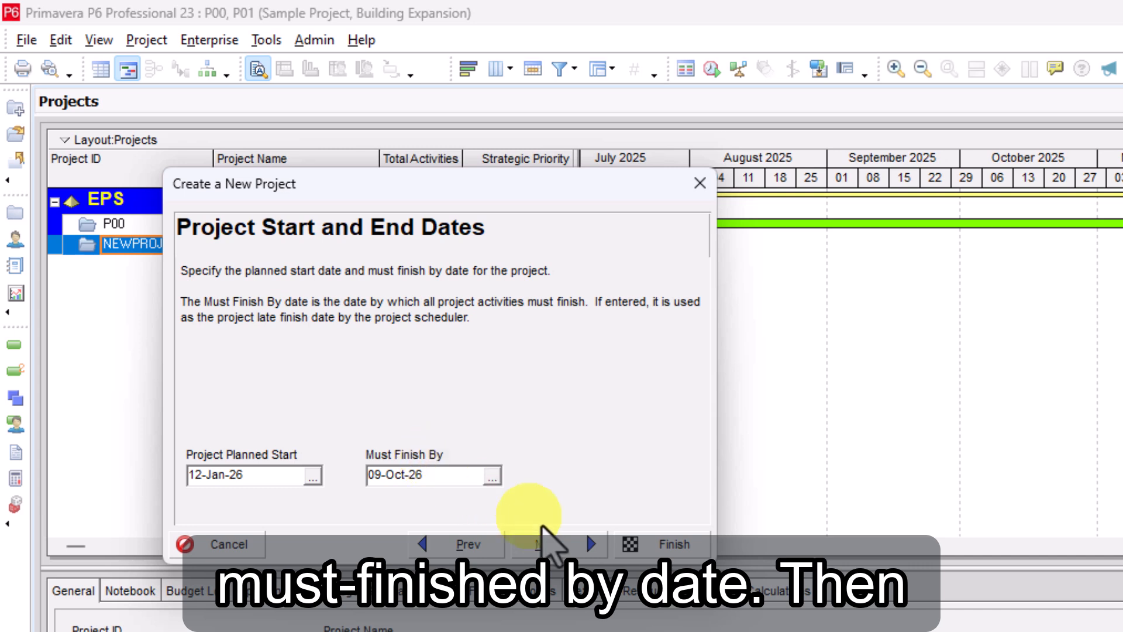
click(576, 543)
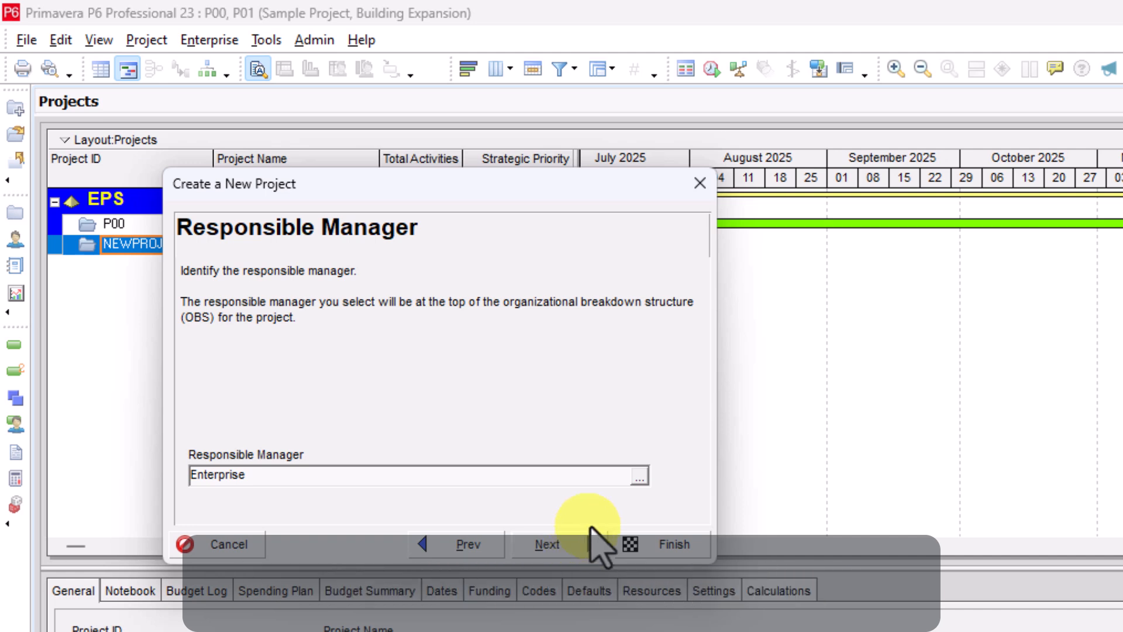
Keep Enterprise as the responsible manager, accept the remaining wizard defaults and finish creating the project
click(585, 542)
click(549, 547)
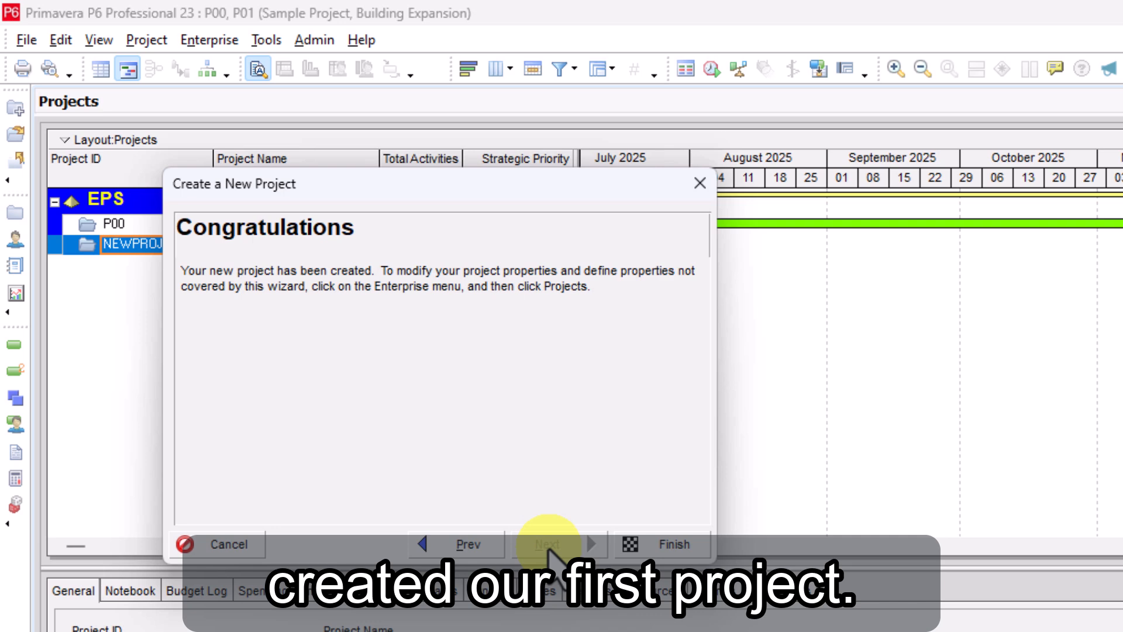
click(656, 545)
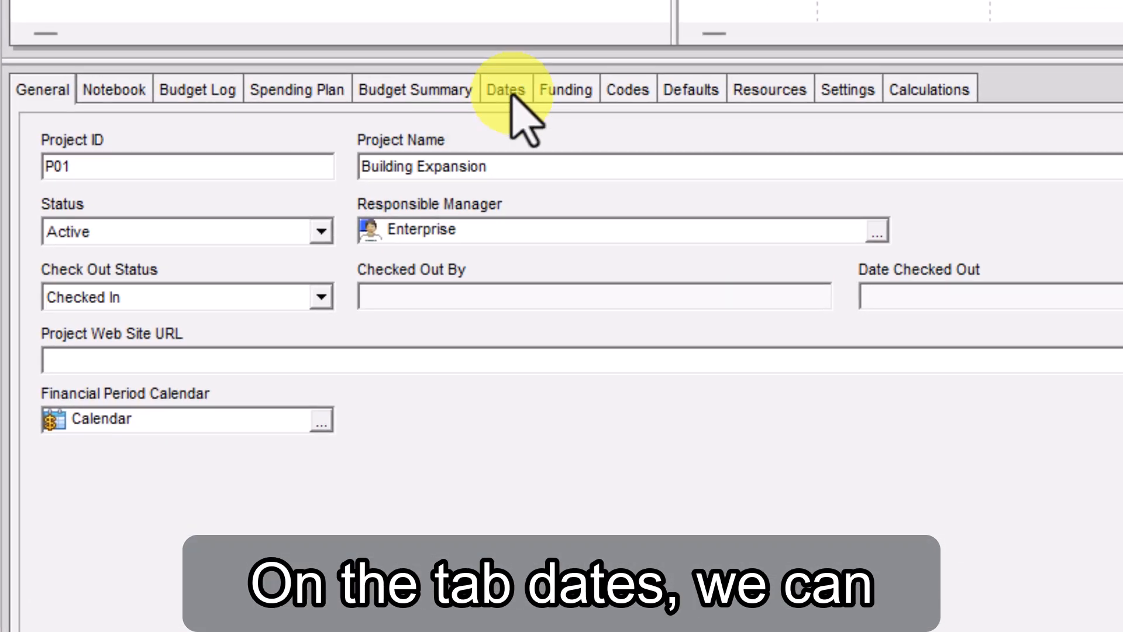
Review the new project's schedule dates and its defaults for new activities
click(375, 435)
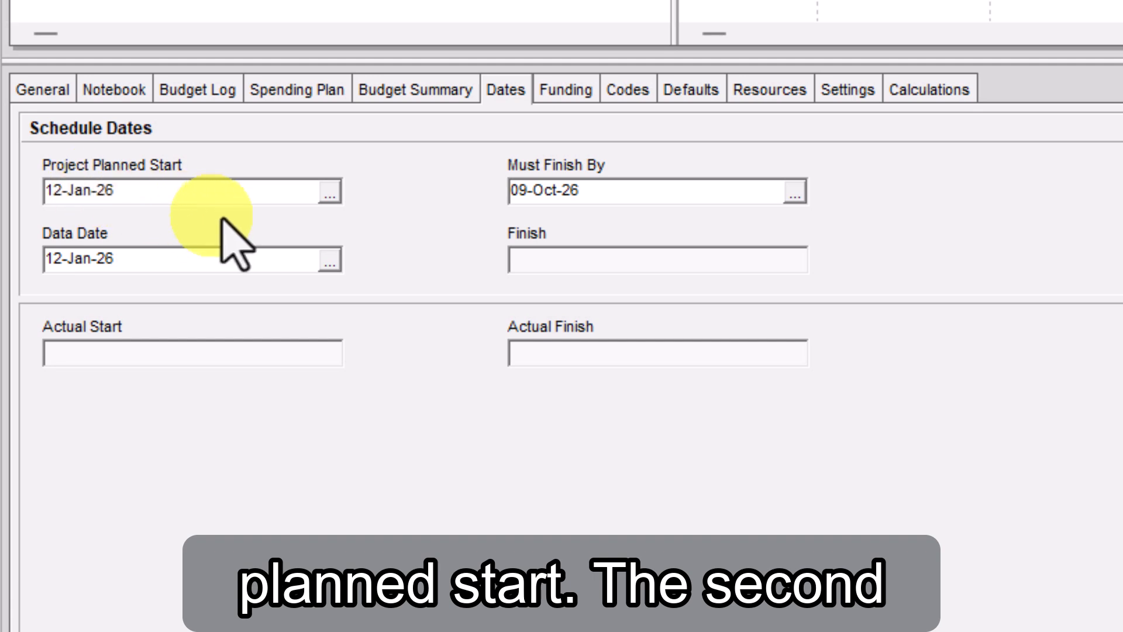
click(690, 94)
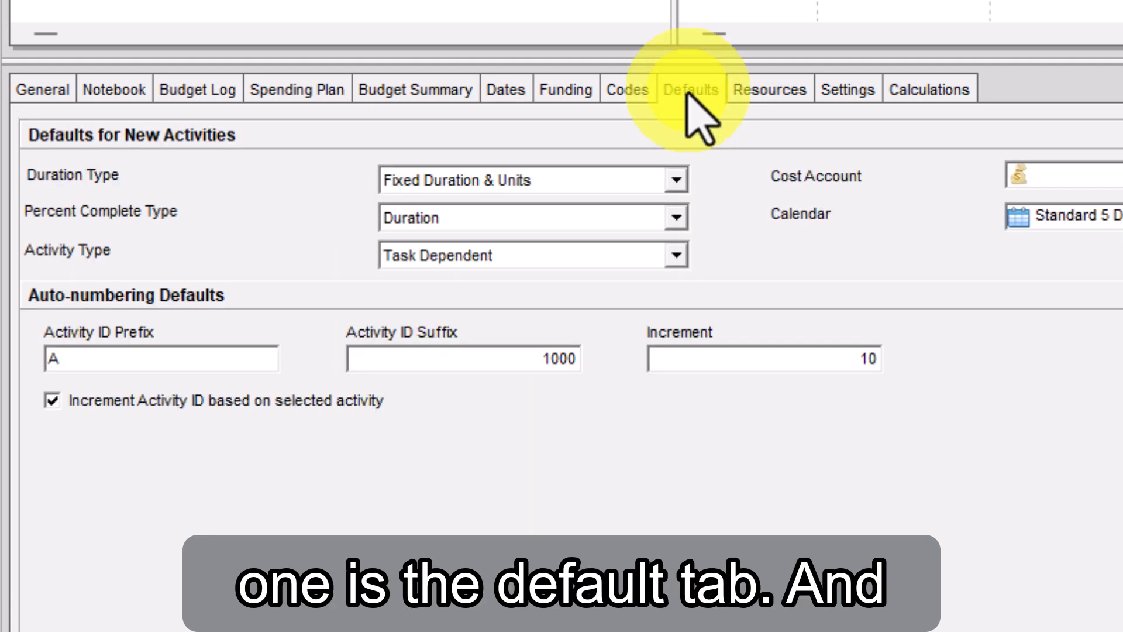